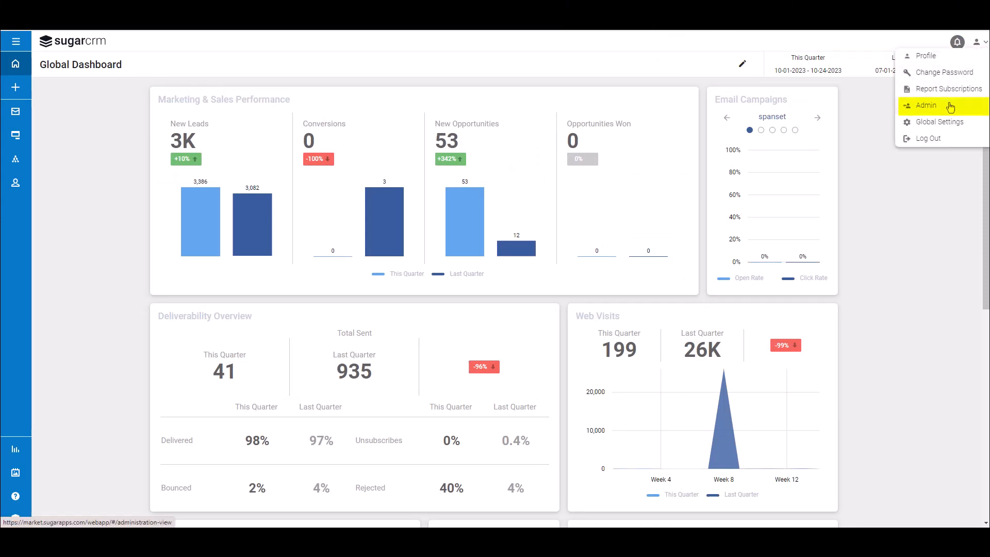
# Open the Sync Filtering configuration of the SugarCRM Settings external connector in the administration area.
pyautogui.click(952, 105)
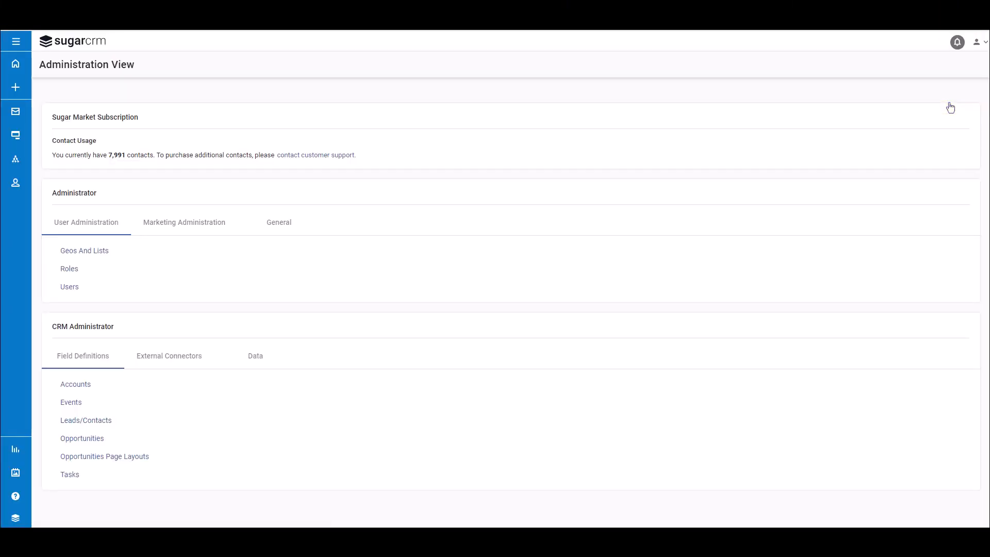
pyautogui.click(180, 365)
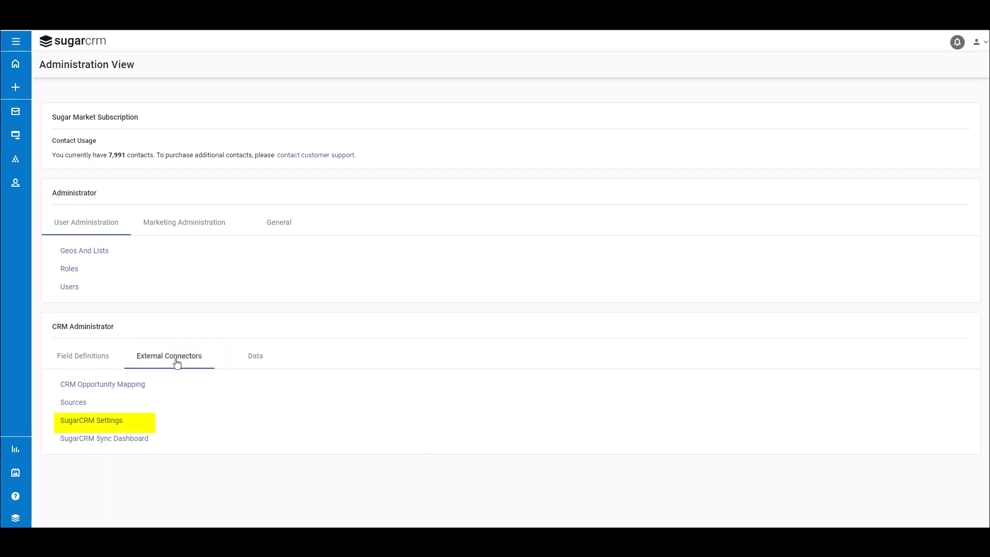
pyautogui.click(110, 425)
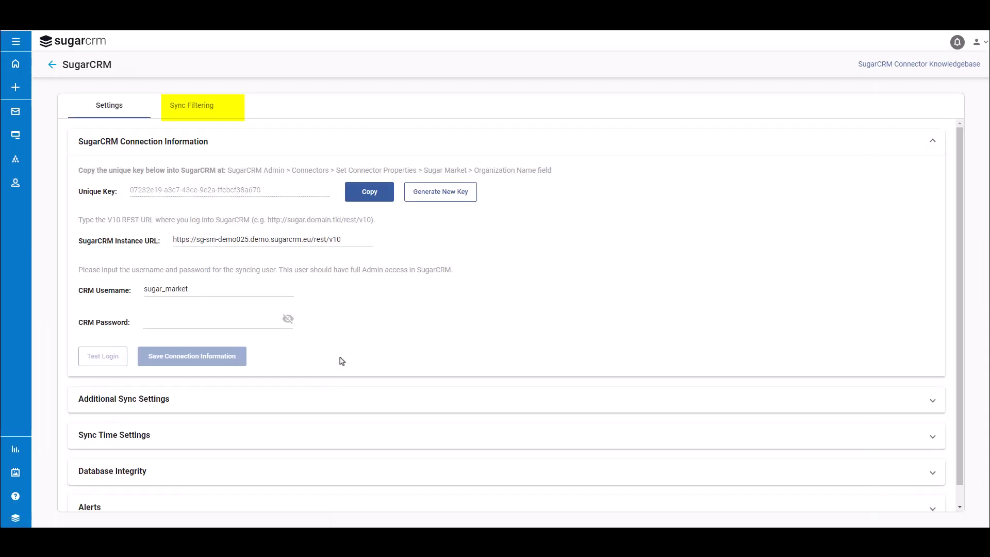
pyautogui.click(196, 110)
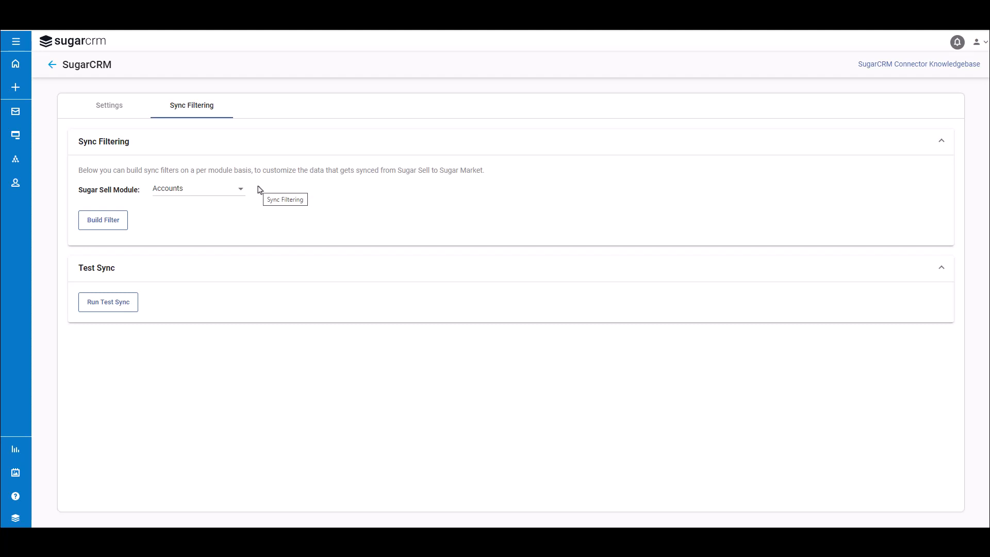
# Select Accounts as the Sugar Sell module and start building a sync filter for it.
pyautogui.click(240, 190)
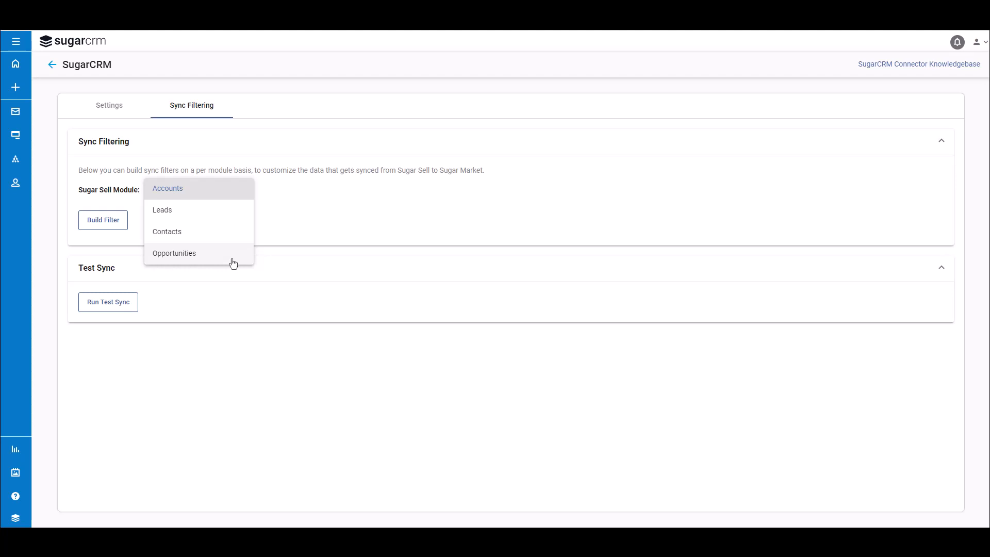
pyautogui.click(243, 195)
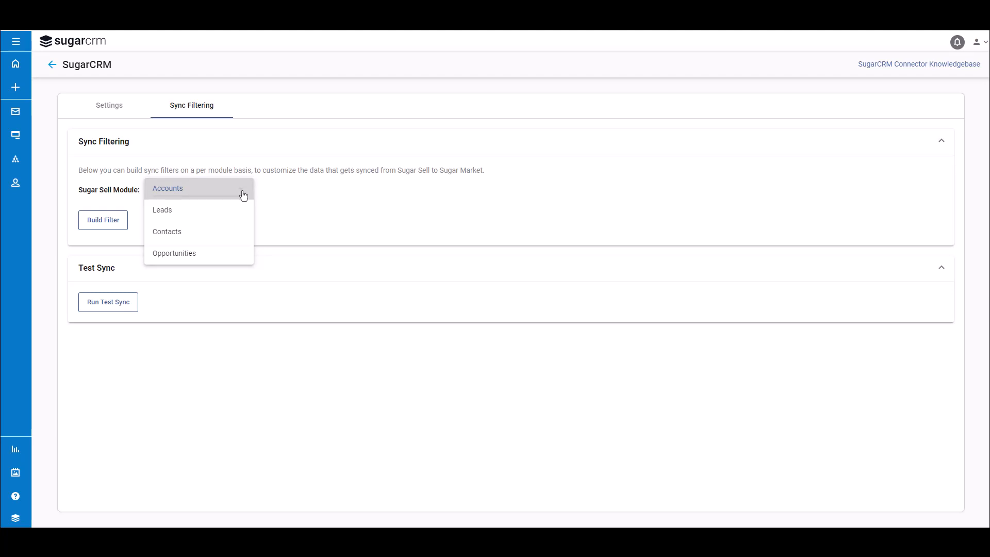
pyautogui.click(244, 194)
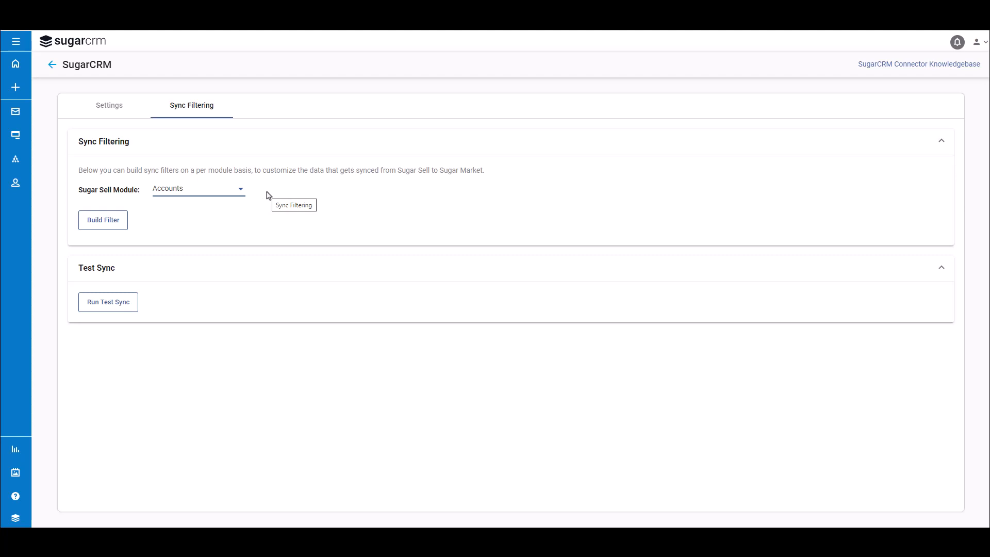
pyautogui.click(119, 225)
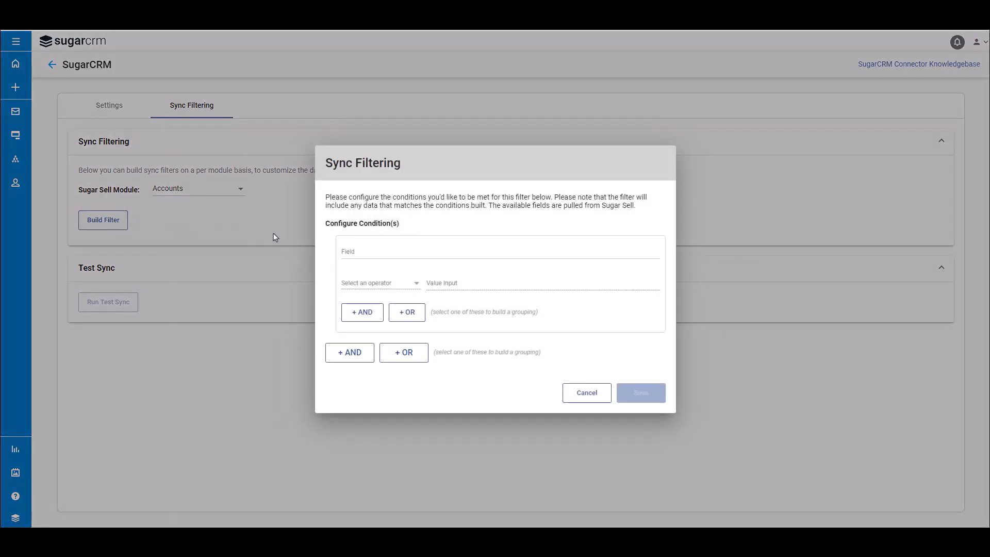
# Choose Type as the field for the filter's first condition.
pyautogui.click(376, 249)
pyautogui.write('ty')
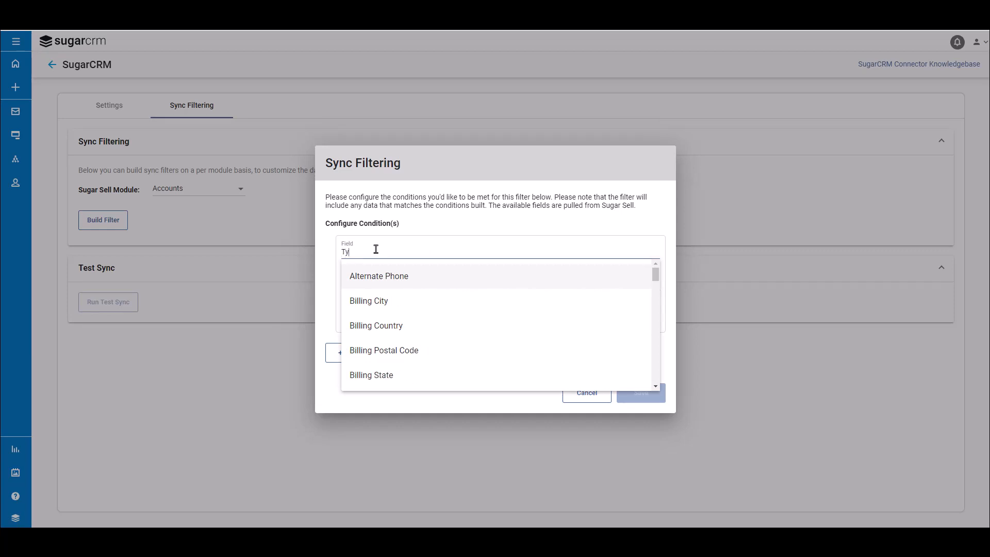
pyautogui.click(374, 328)
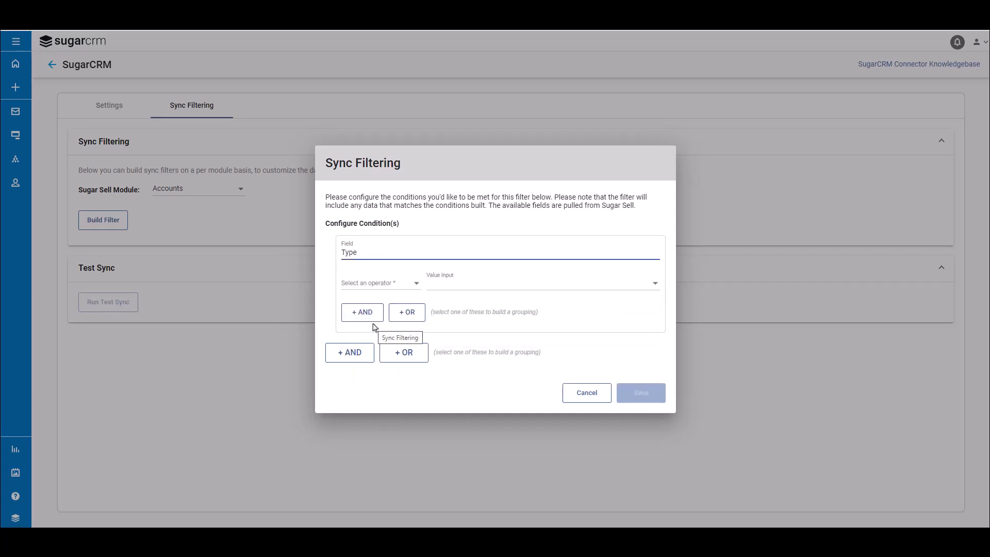
# Set the Type condition's operator to Equals and look through the available values without choosing one.
pyautogui.click(401, 289)
pyautogui.click(401, 288)
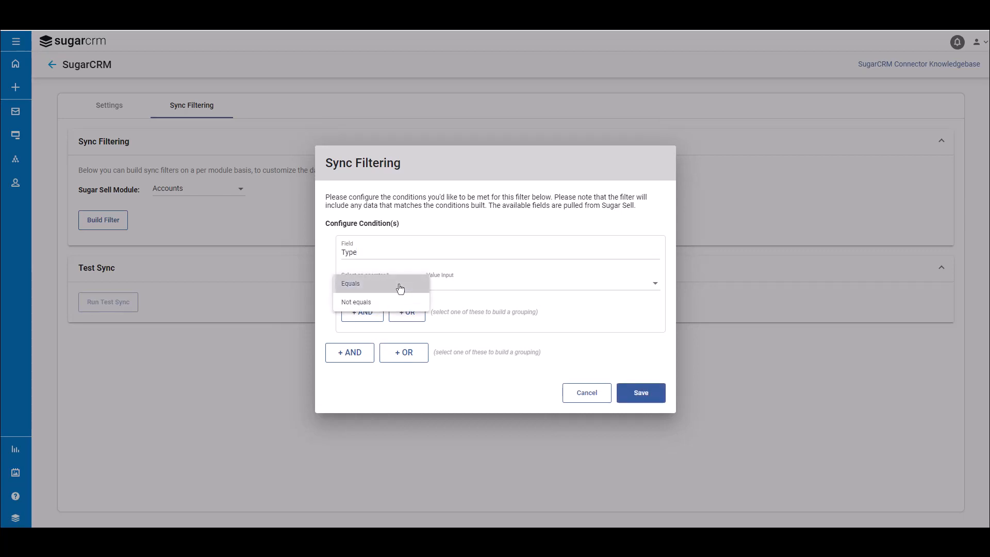
pyautogui.click(507, 288)
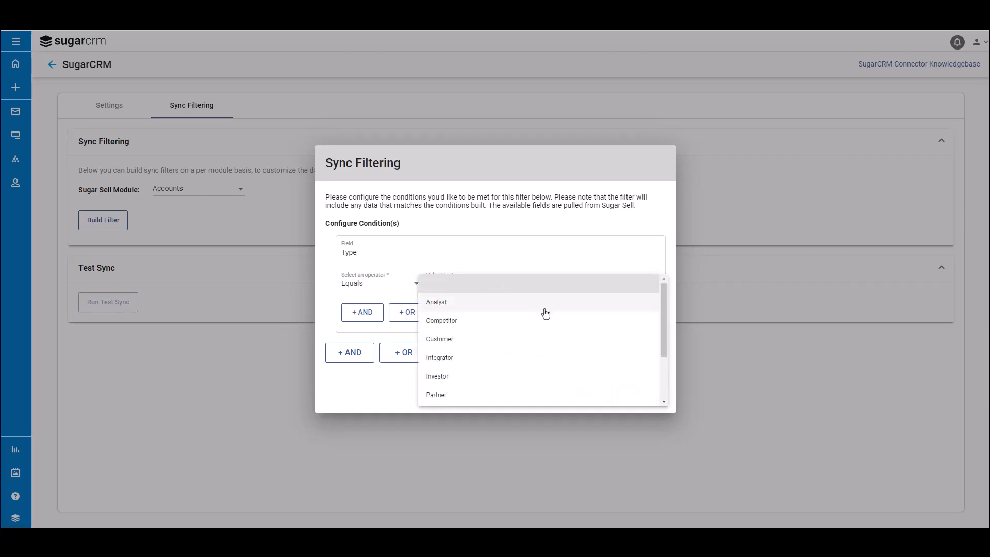
pyautogui.scroll(-3, 570, 333)
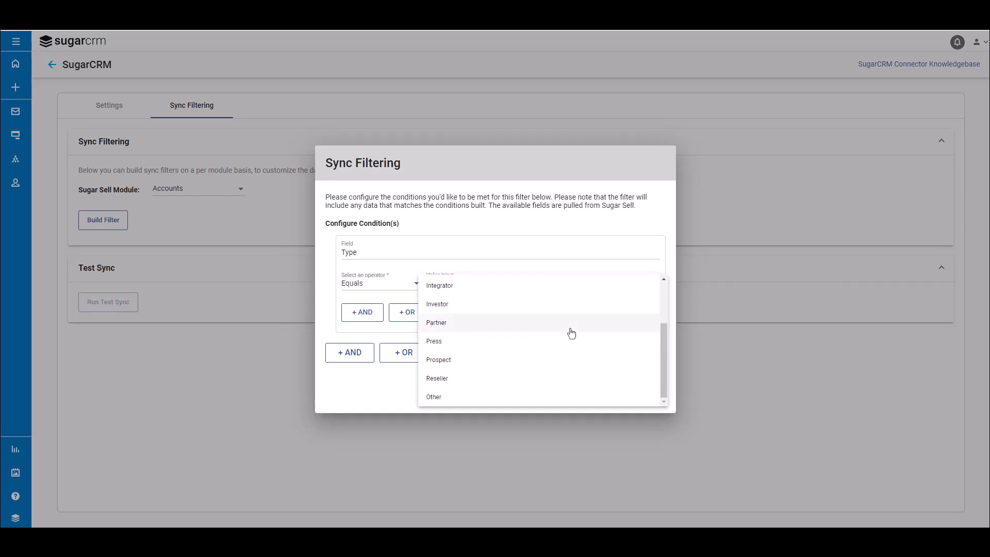
pyautogui.scroll(3, 572, 334)
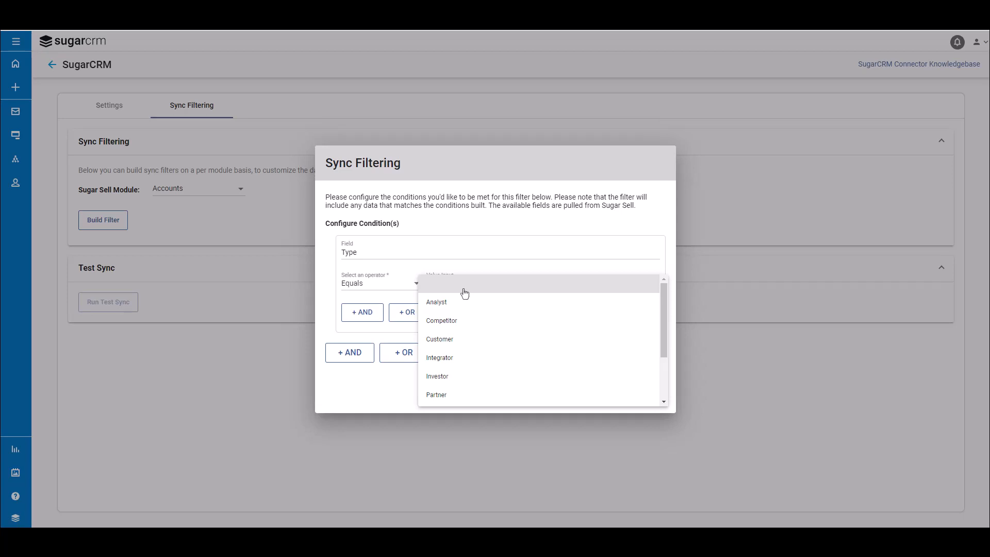
pyautogui.click(410, 288)
# Set the Type condition's operator to Not equals and its value to Competitor.
pyautogui.click(406, 288)
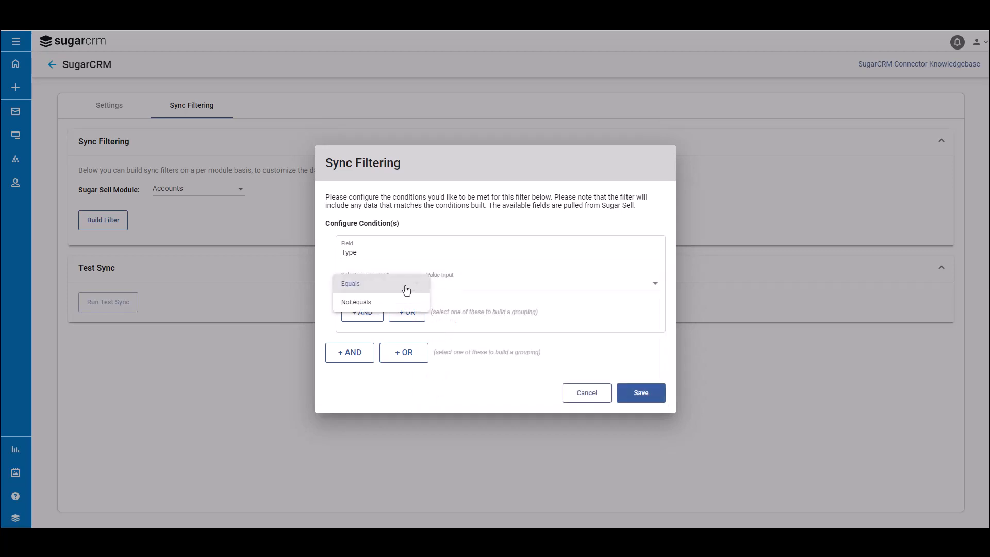
pyautogui.click(399, 303)
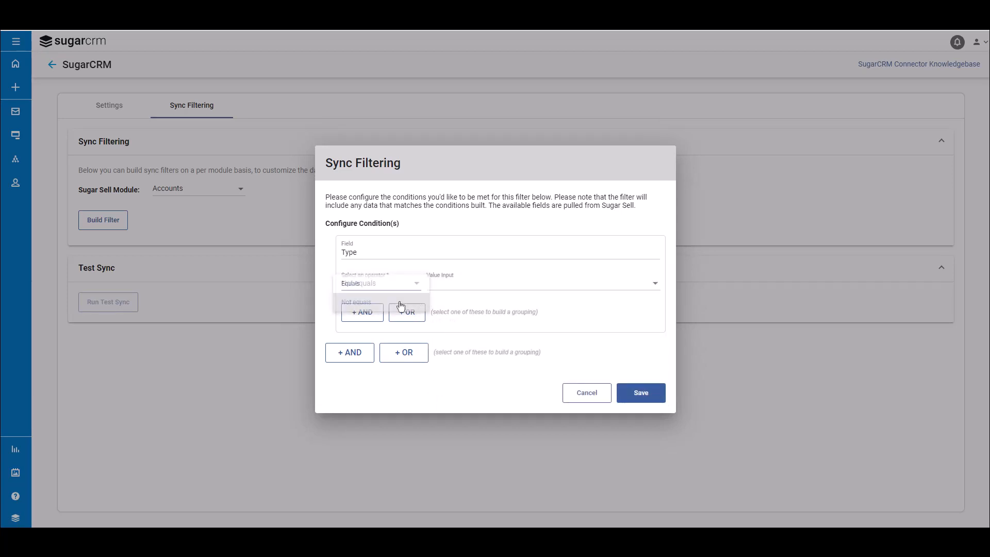
pyautogui.click(485, 286)
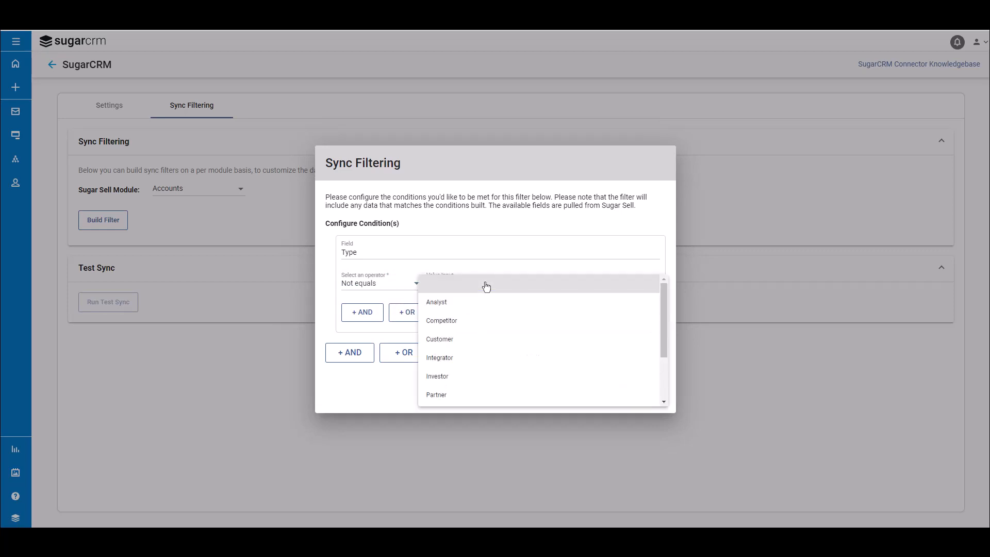
pyautogui.click(467, 322)
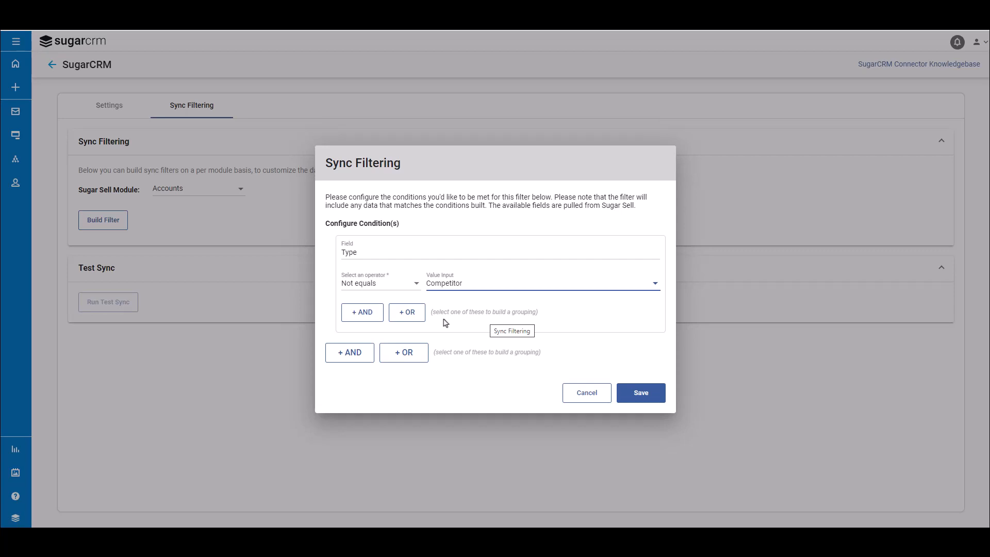
# Add an OR condition to the same group with Type Not equals Partner and save the Accounts filter.
pyautogui.click(403, 314)
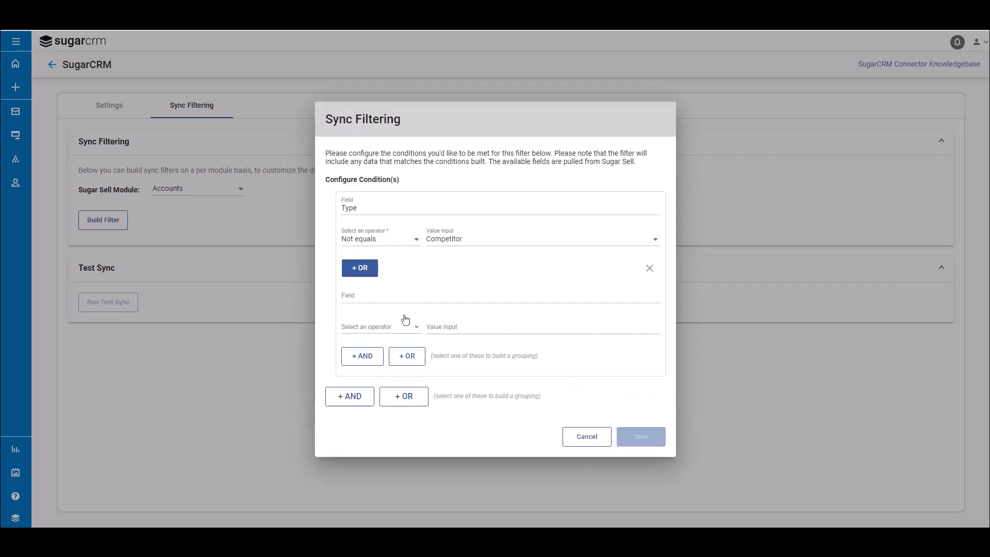
pyautogui.click(396, 295)
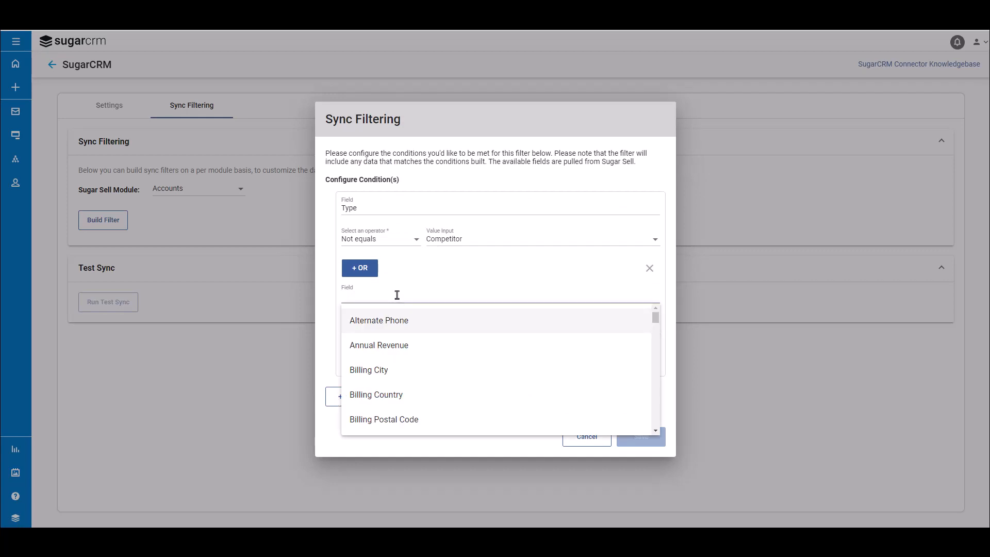
pyautogui.write('Ty')
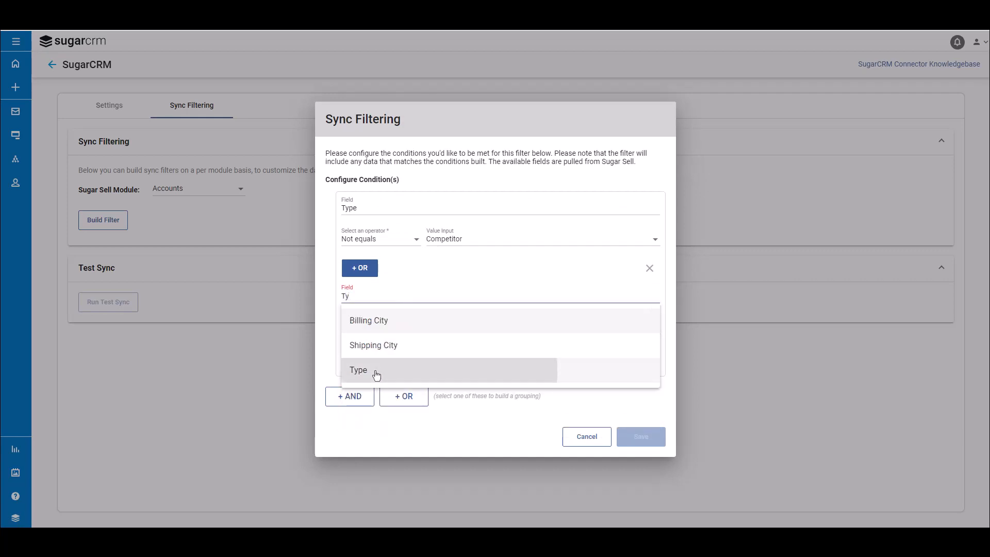
pyautogui.click(376, 375)
pyautogui.click(361, 327)
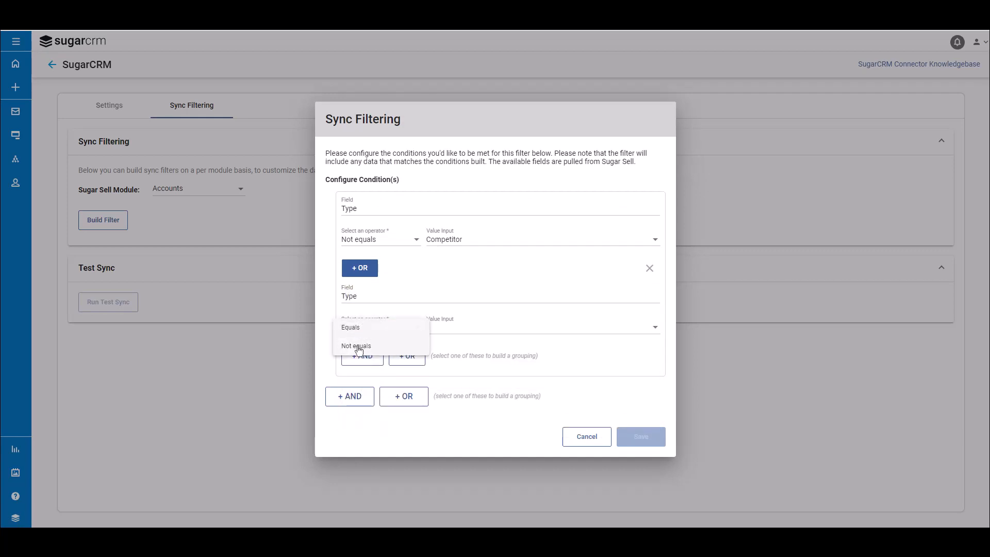
pyautogui.click(359, 347)
pyautogui.click(484, 328)
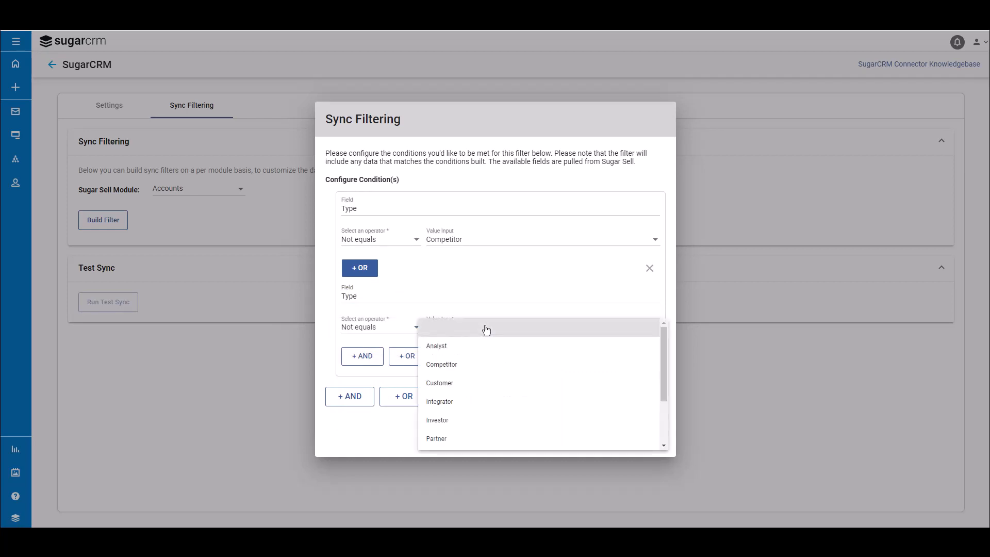
pyautogui.click(472, 440)
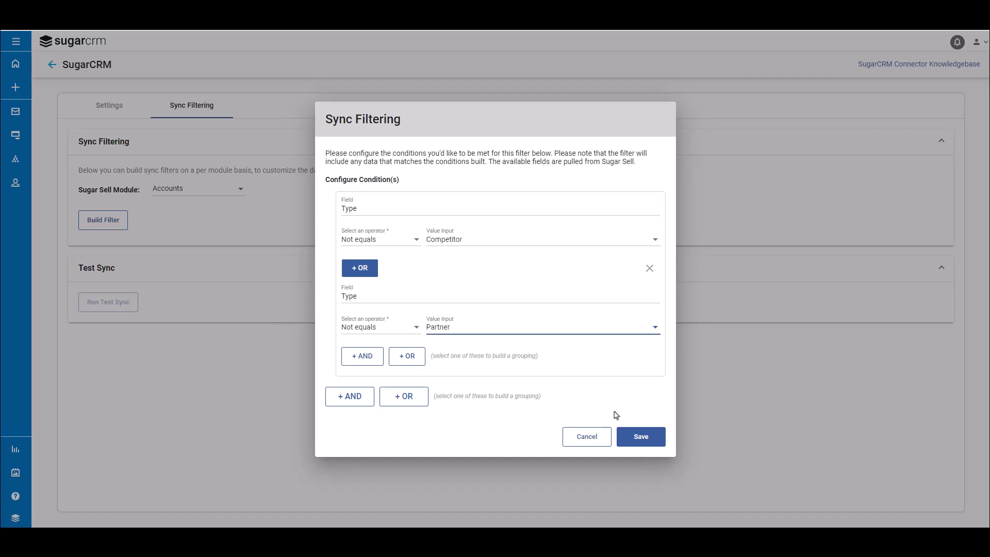
pyautogui.click(655, 443)
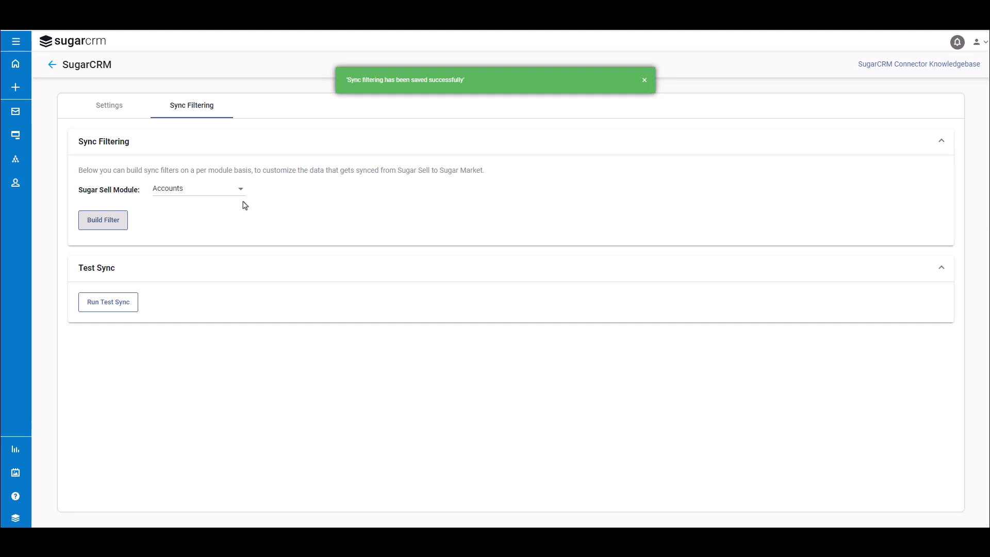
# Review the saved Accounts filter conditions and run a test sync.
pyautogui.click(122, 228)
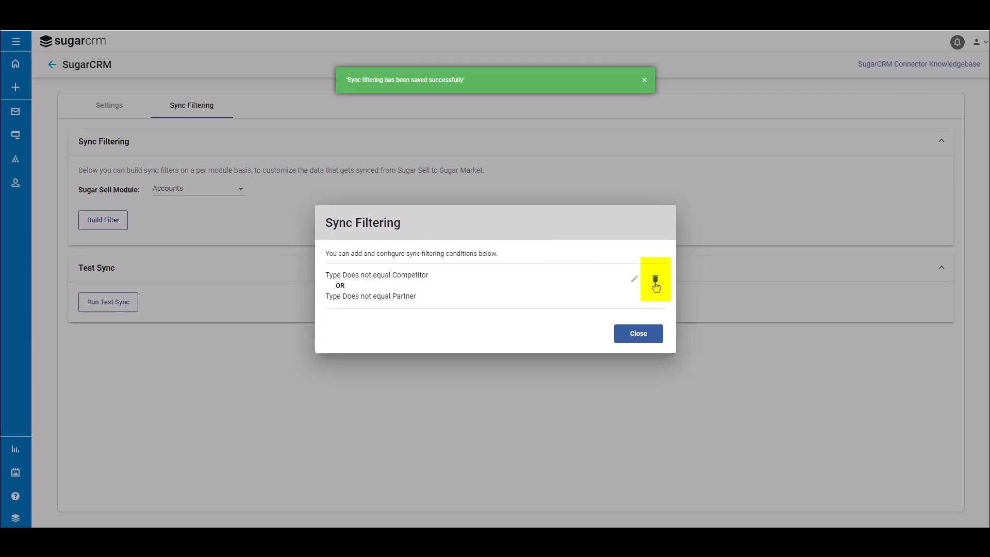
pyautogui.click(651, 339)
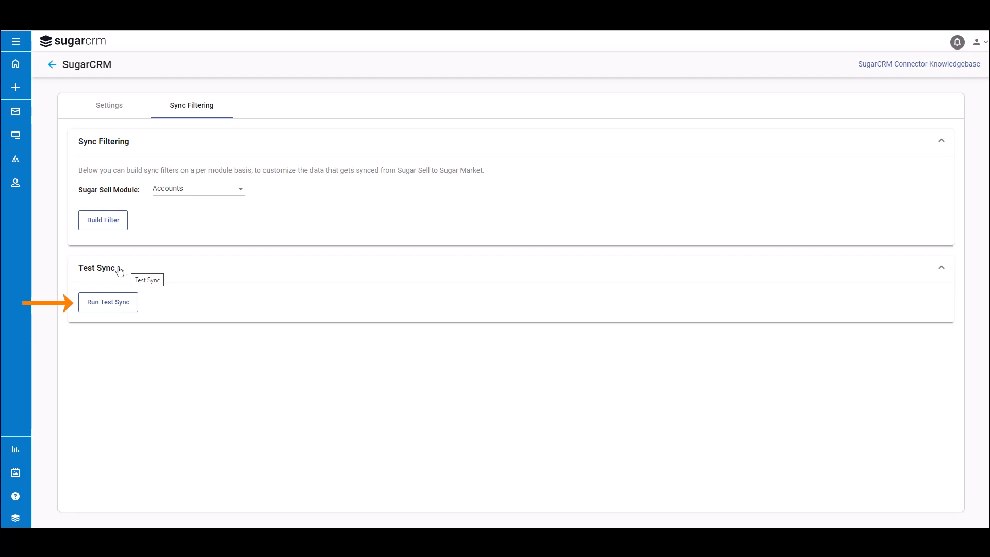
pyautogui.click(117, 315)
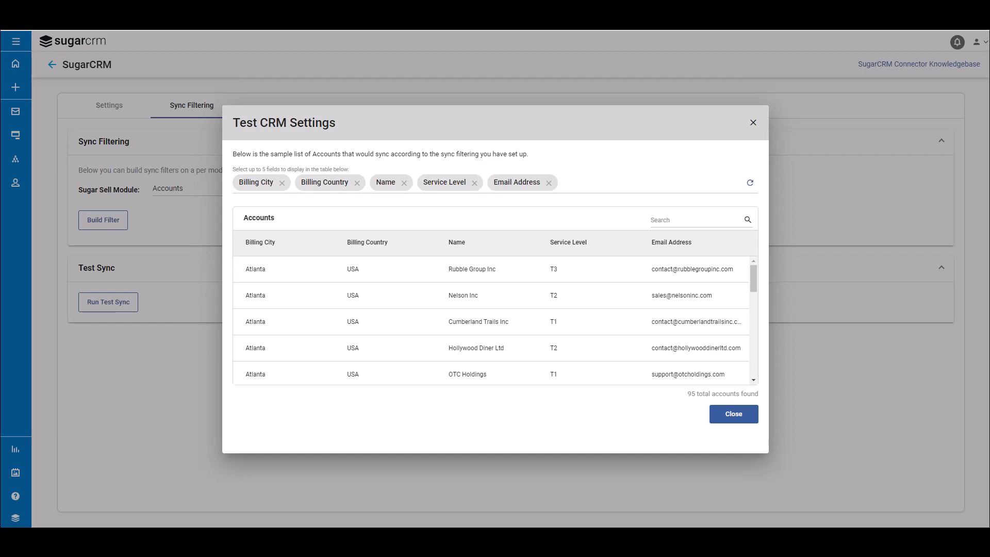
# Replace the Billing Country field with Type in the test sync's account table.
pyautogui.click(358, 185)
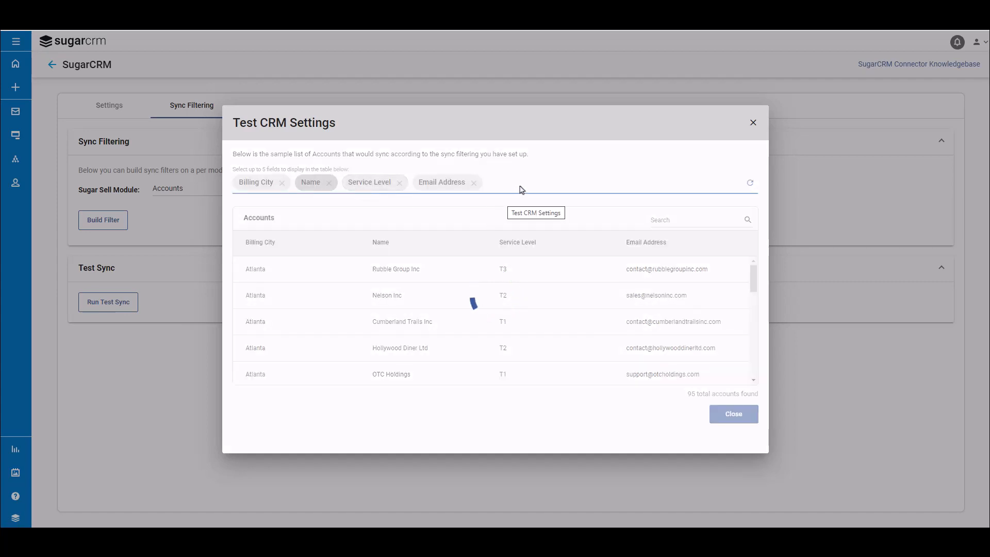
pyautogui.write('typ')
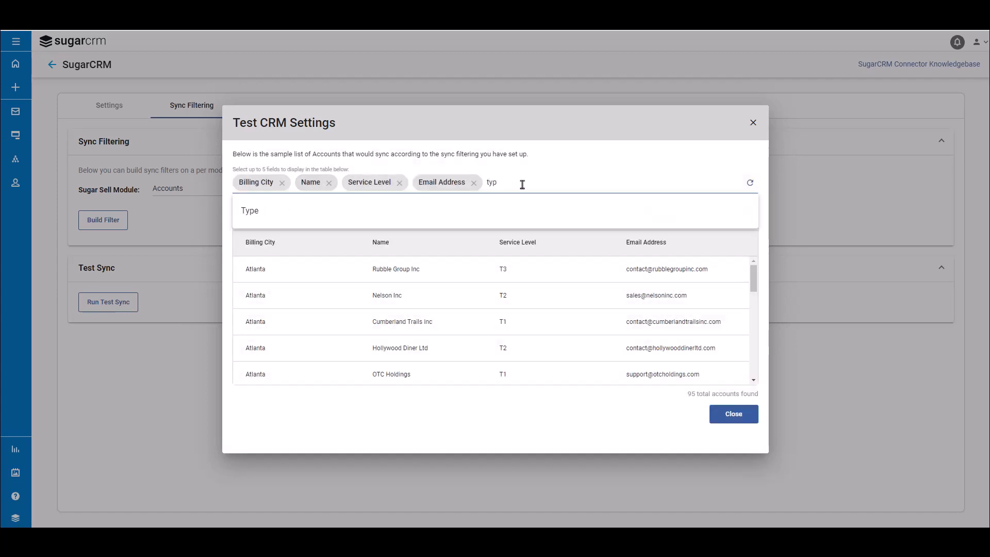
pyautogui.click(371, 210)
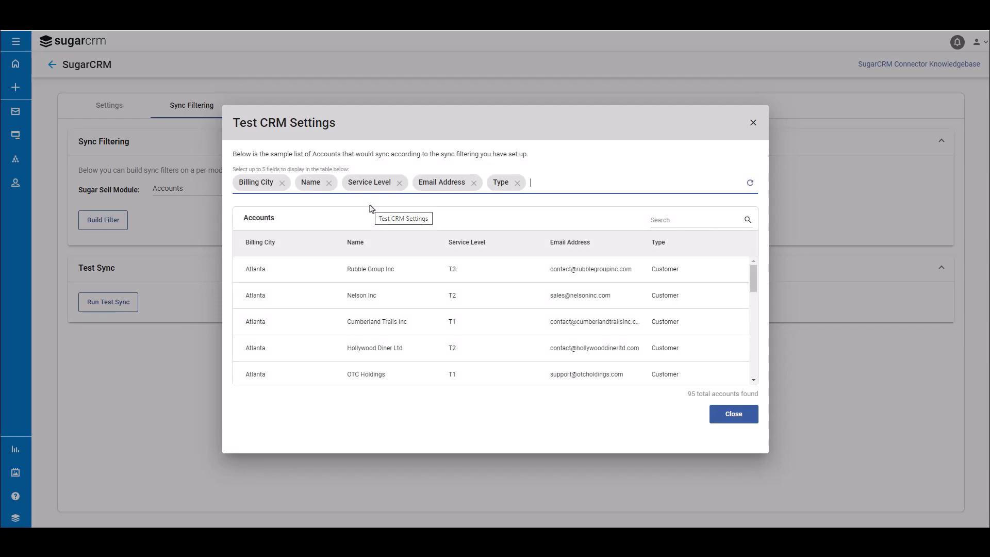
# Look through the sample list of accounts that would sync and close the test results.
pyautogui.scroll(-10, 751, 286)
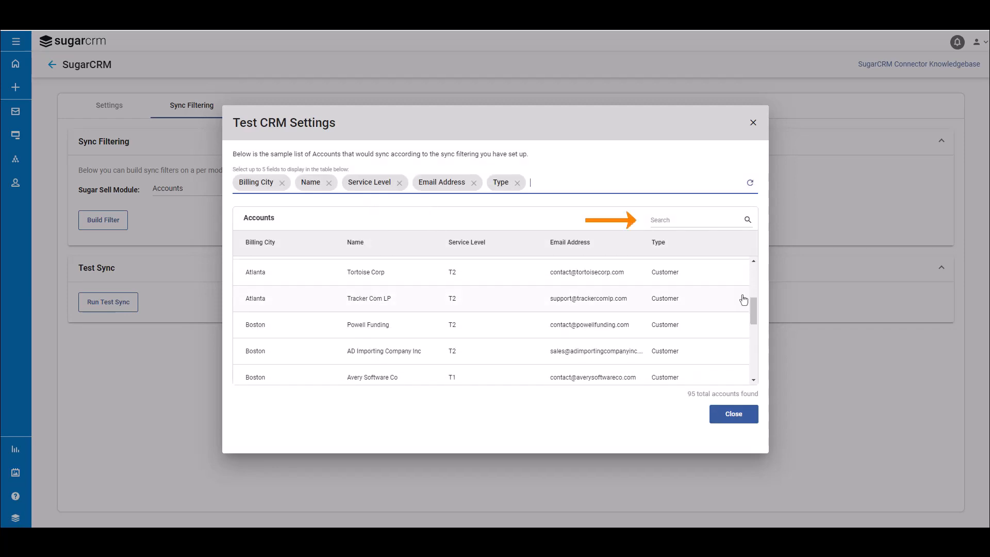
pyautogui.scroll(-5, 687, 330)
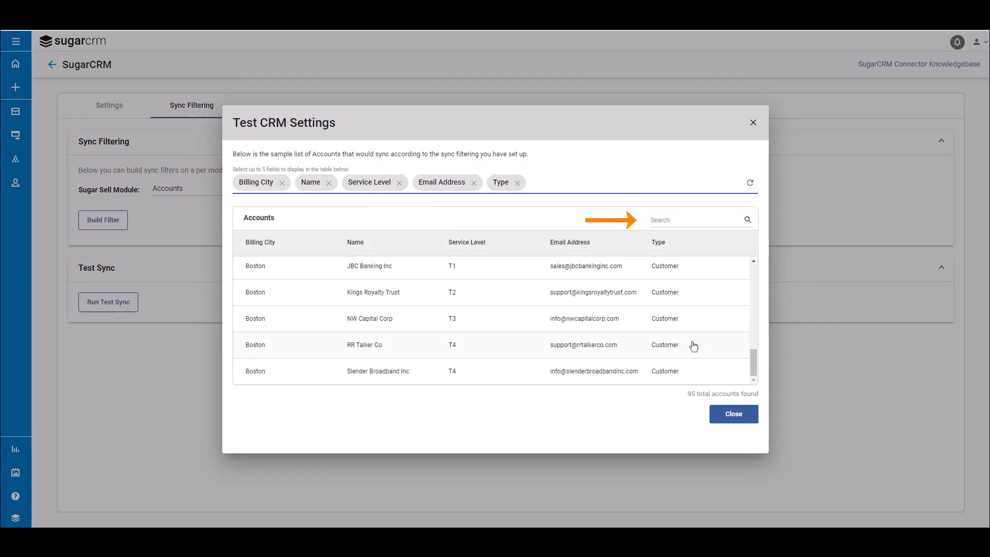
pyautogui.scroll(4, 699, 346)
pyautogui.scroll(3, 703, 345)
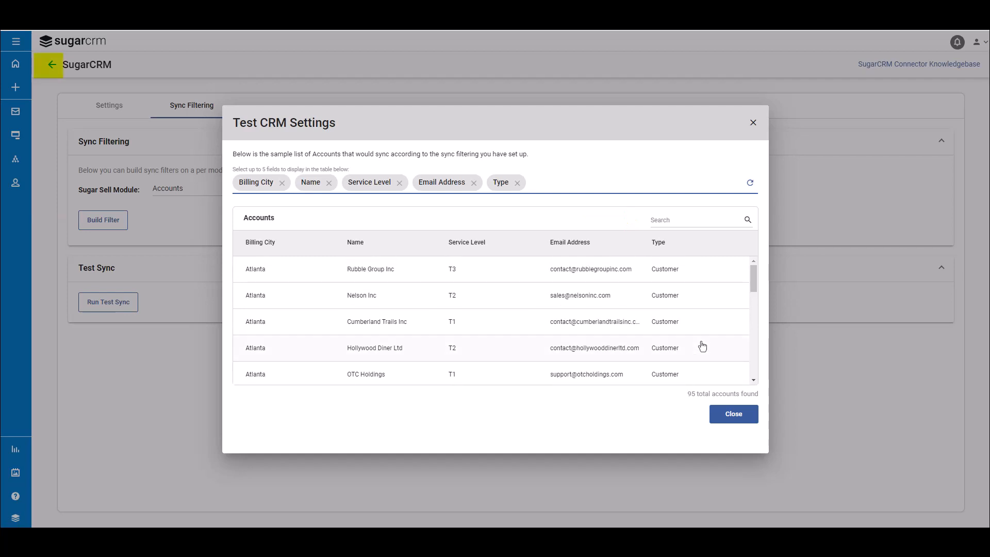
pyautogui.click(743, 421)
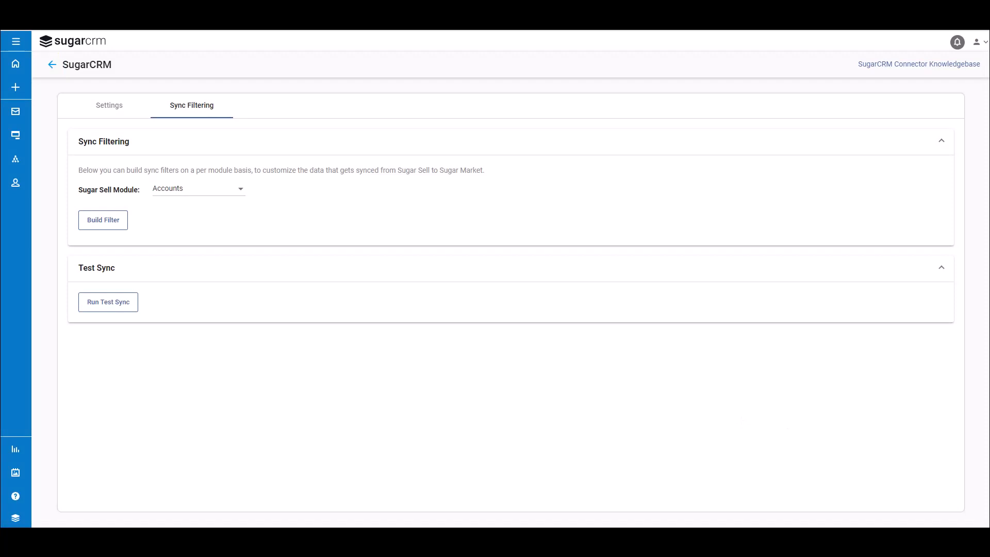
# Return to the administration overview and open the SugarCRM Sync Dashboard under the external connectors.
pyautogui.click(52, 70)
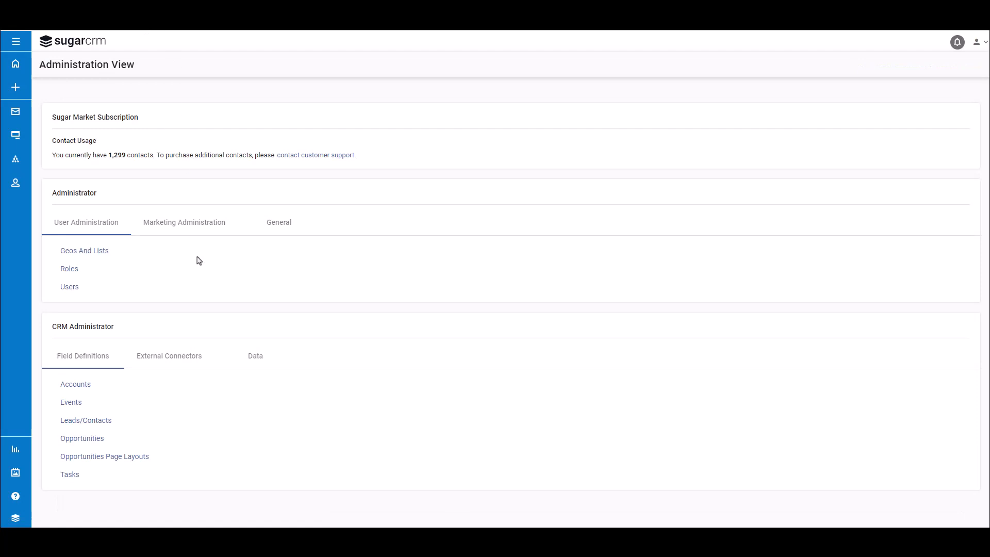
pyautogui.click(180, 353)
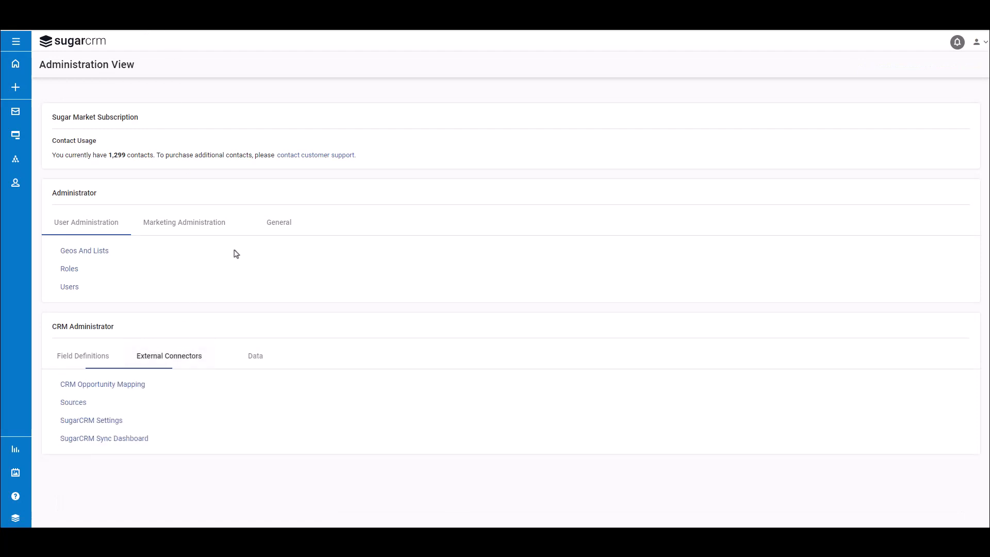
pyautogui.click(147, 442)
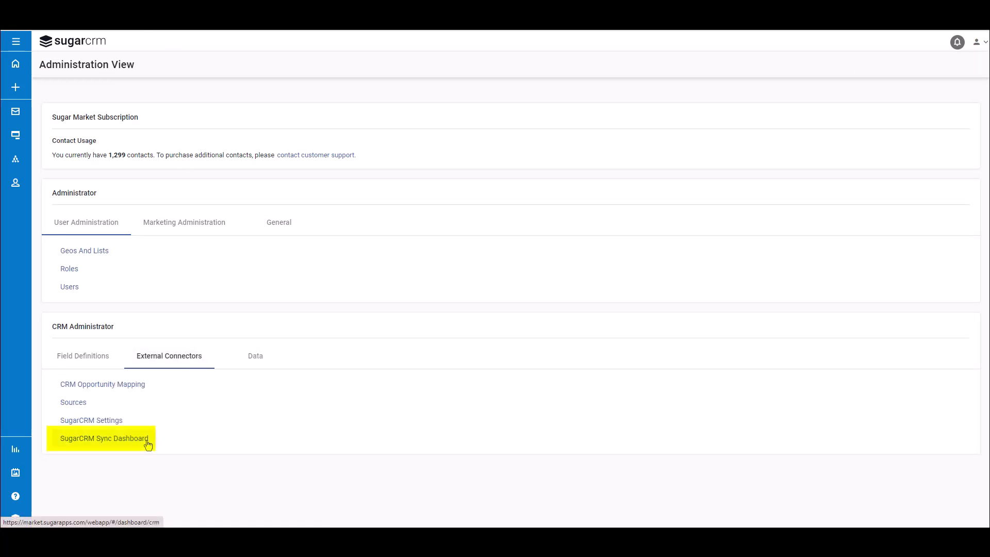